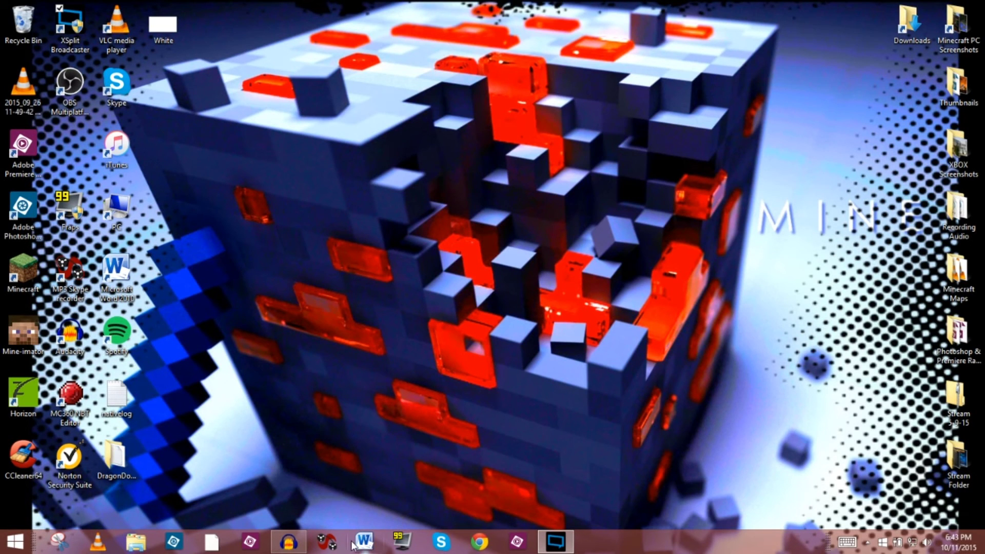
# Step: Open Chrome and go to elgato.com/support
pyautogui.click(477, 543)
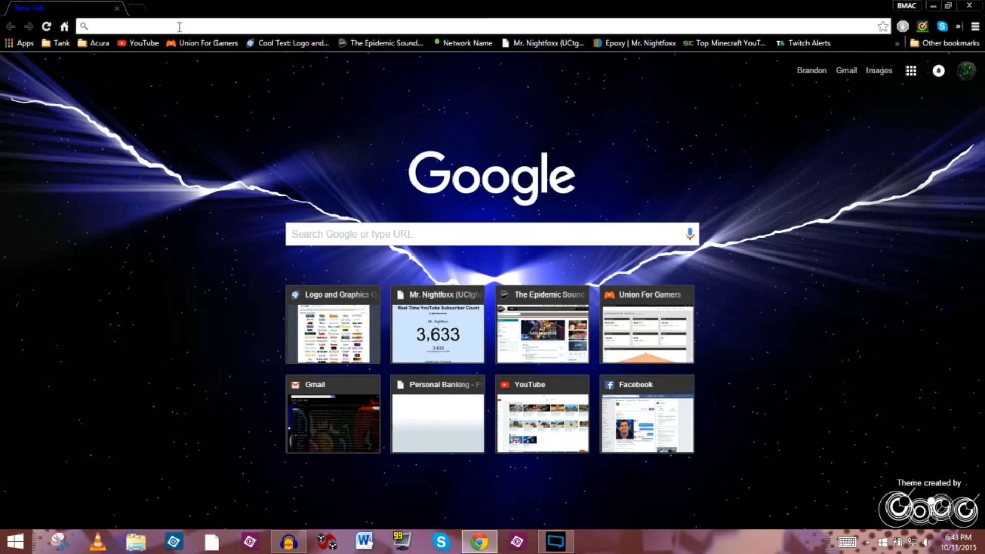
pyautogui.write('g')
pyautogui.press('BackSpace')
pyautogui.write('elgato.c')
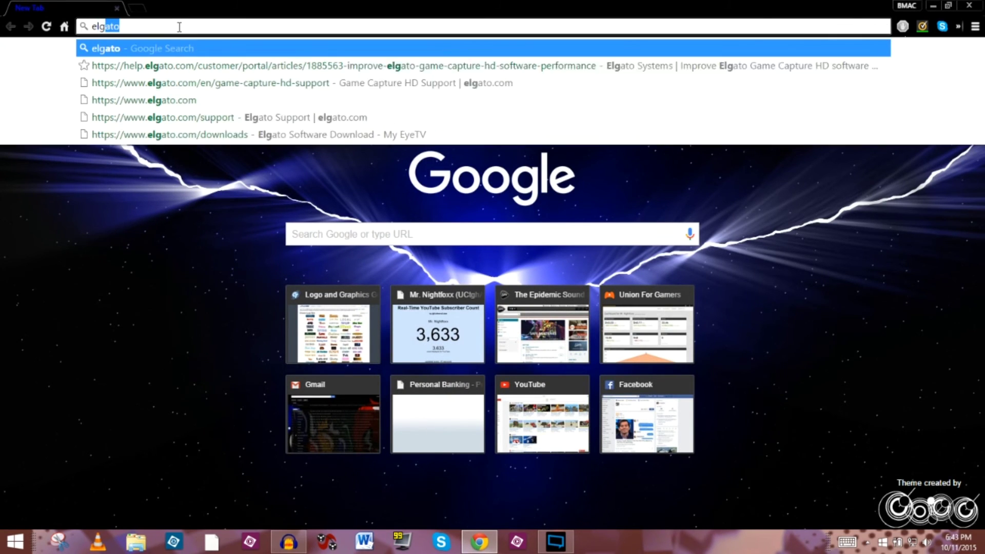
pyautogui.write('om/support')
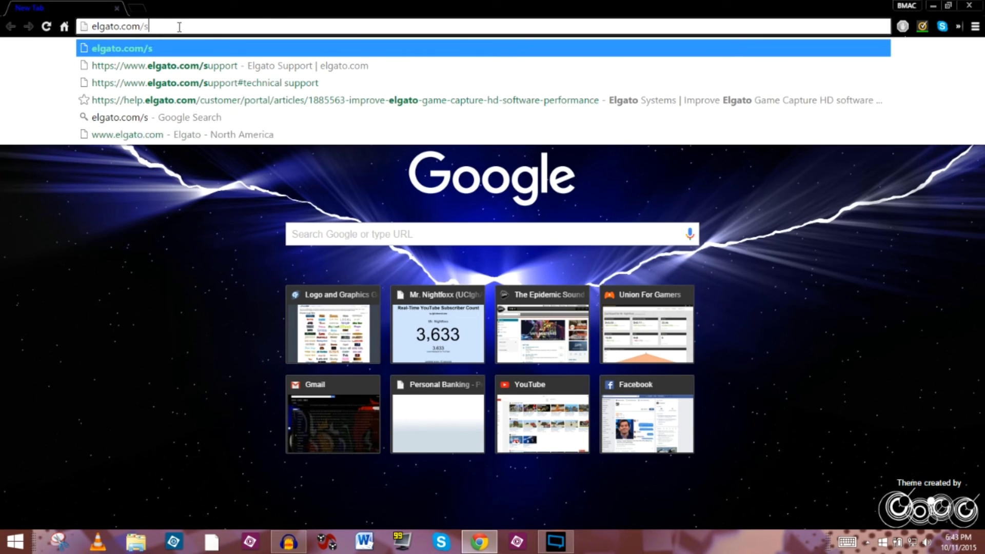
pyautogui.press('Escape')
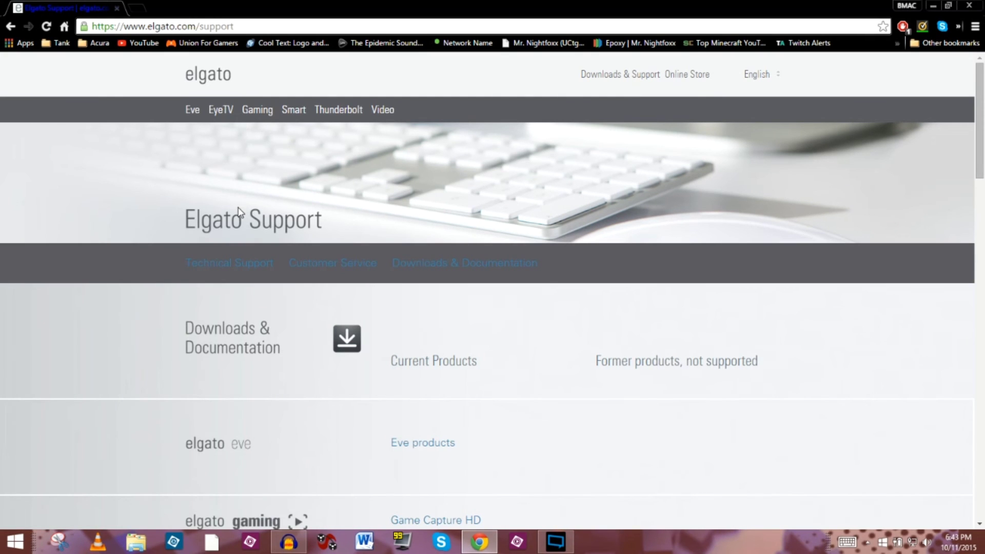
# Step: Open the Game Capture HD support page and find the Windows downloads, 2.2.0 and 3.0 beta
pyautogui.scroll(-3, 238, 212)
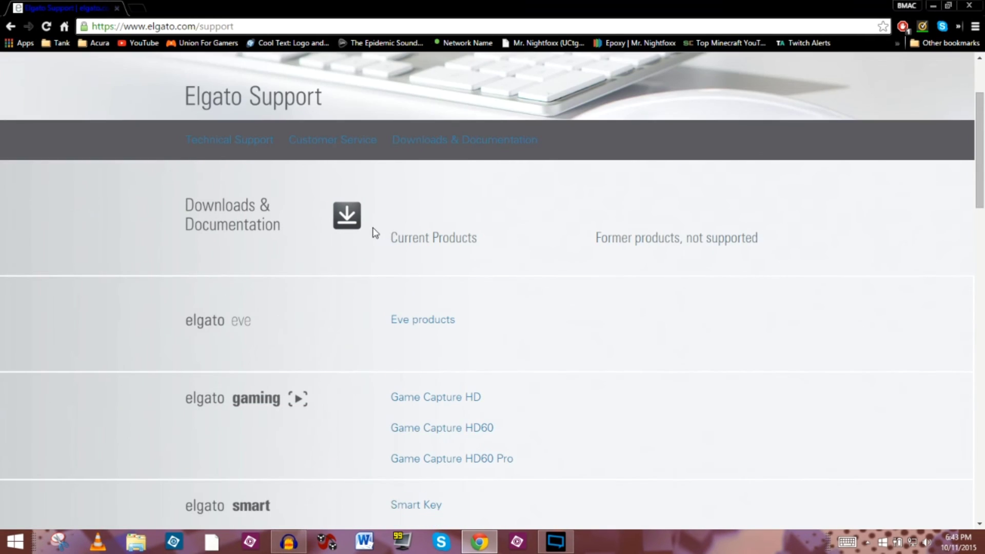
pyautogui.scroll(-4, 361, 227)
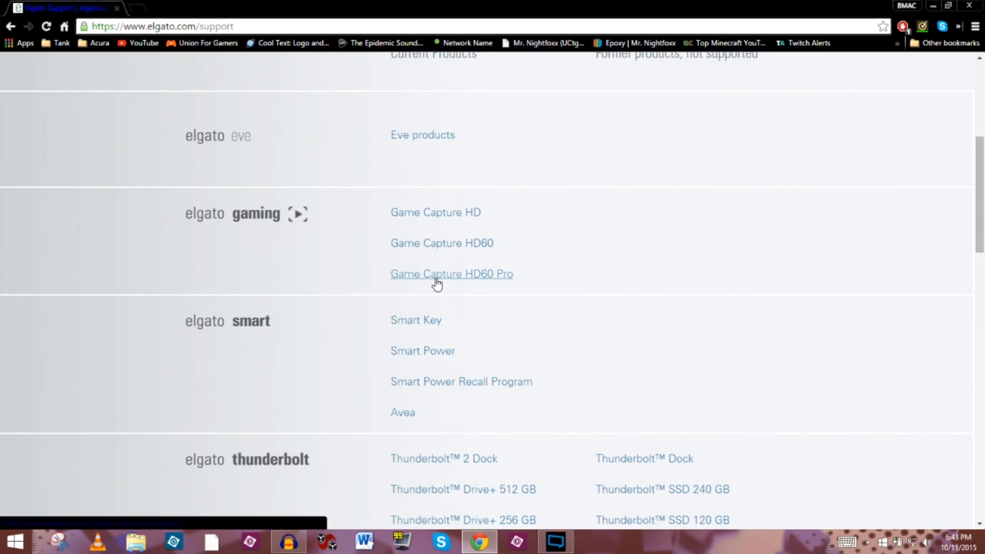
pyautogui.click(424, 242)
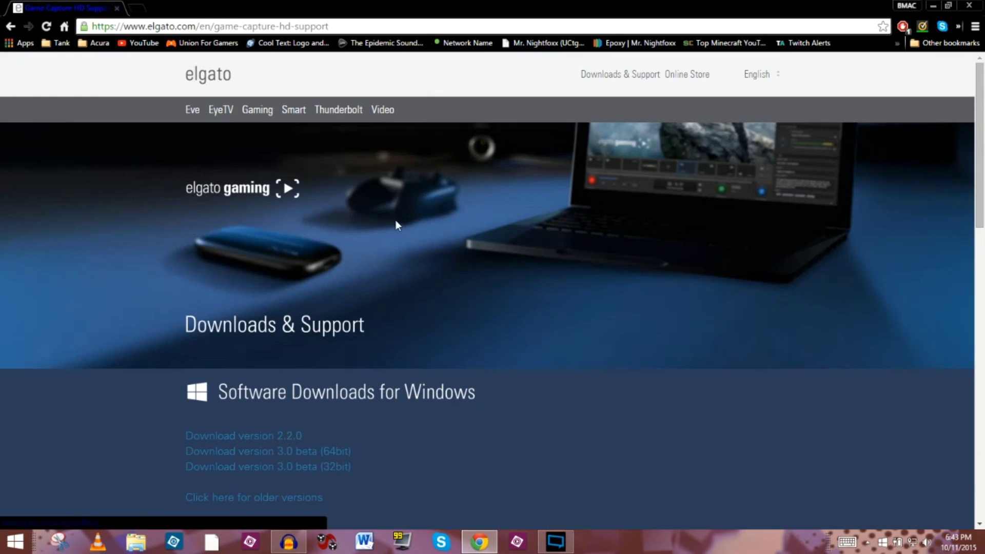
pyautogui.scroll(-7, 329, 226)
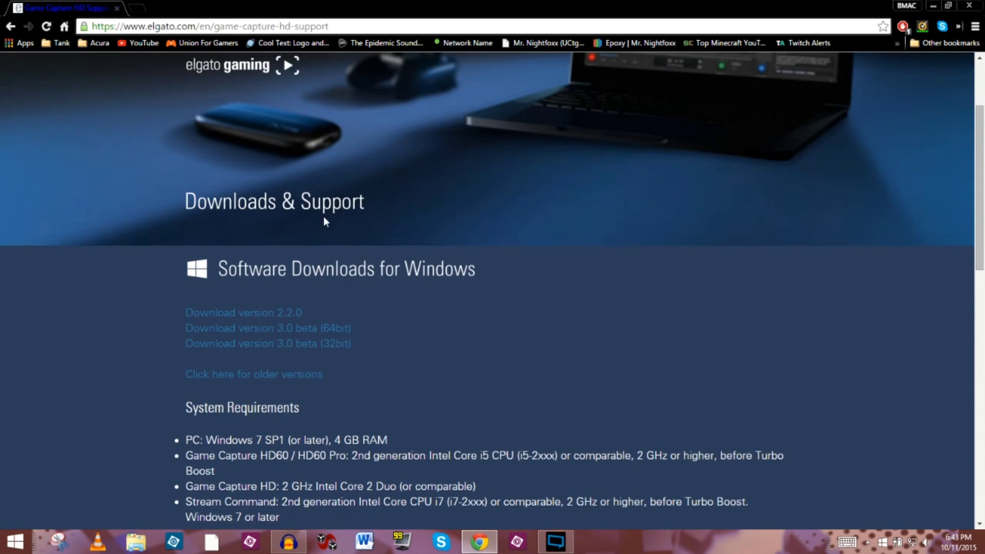
pyautogui.scroll(2, 290, 118)
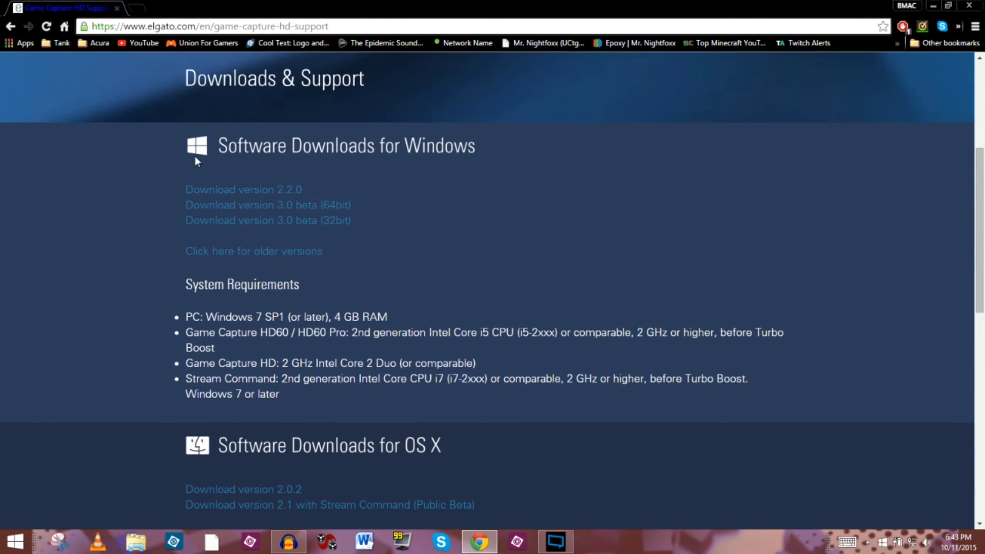
pyautogui.scroll(-3, 209, 281)
pyautogui.scroll(-2, 328, 287)
pyautogui.scroll(8, 325, 288)
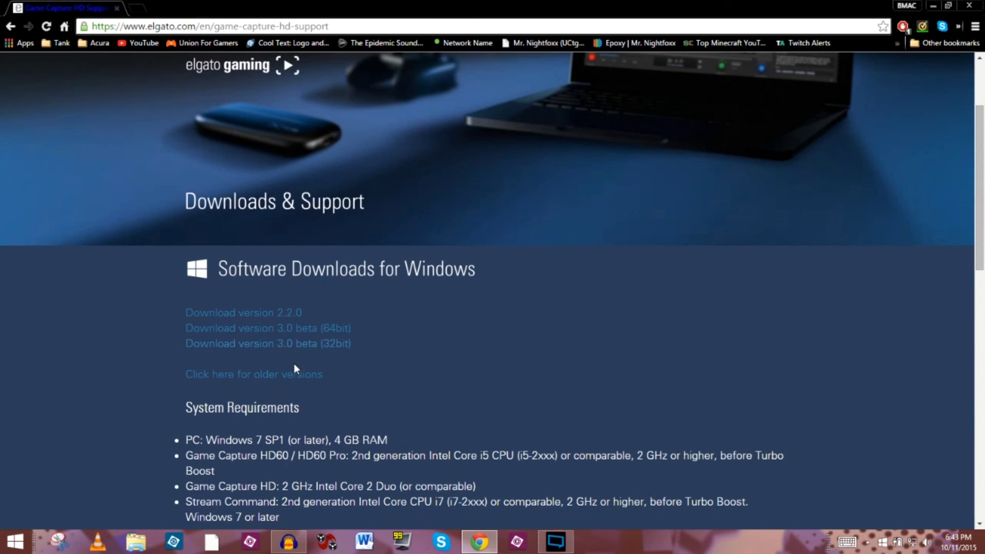
# Step: Download the version 2.2.0 GameCaptureSetup .msi, open it, and allow it to run
pyautogui.click(262, 313)
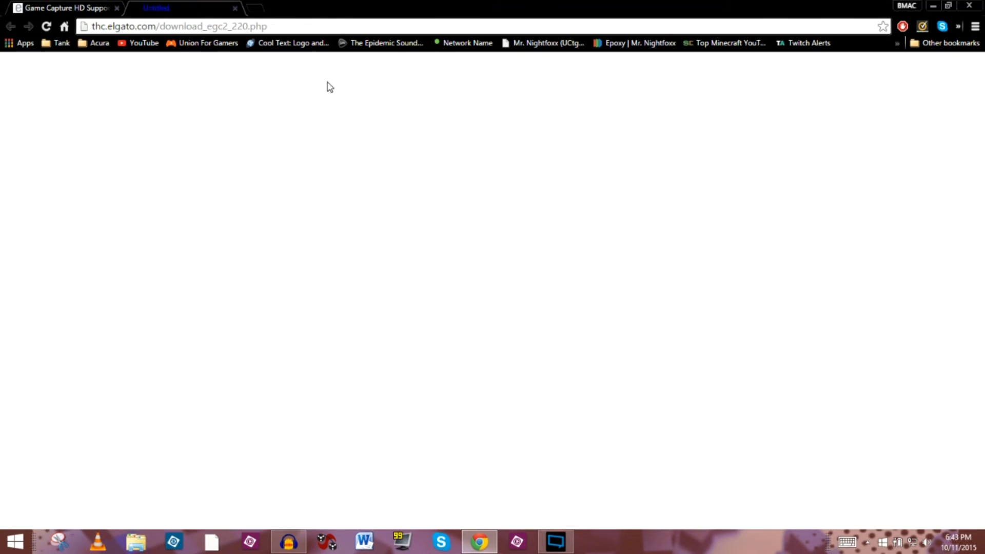
pyautogui.scroll(-1, 152, 433)
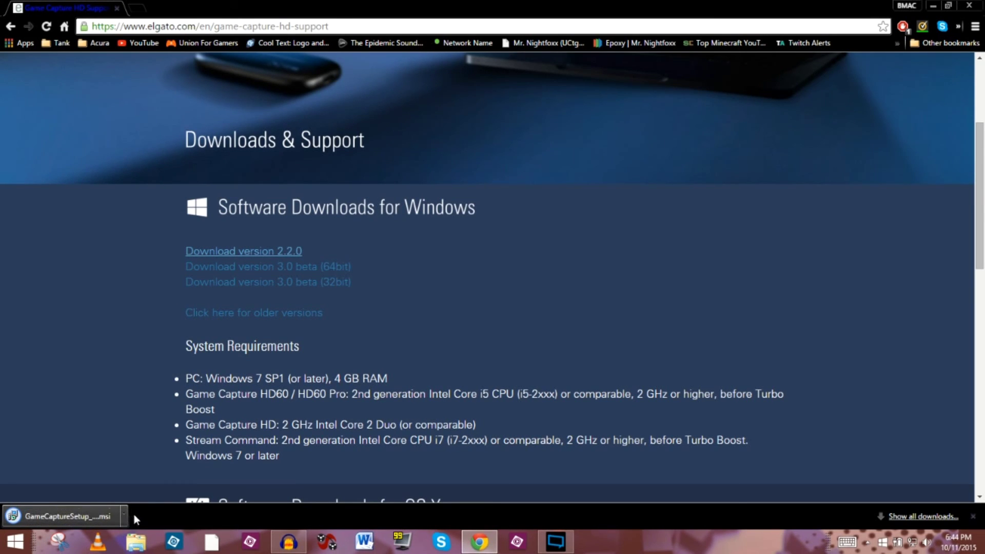
pyautogui.click(125, 516)
pyautogui.click(143, 438)
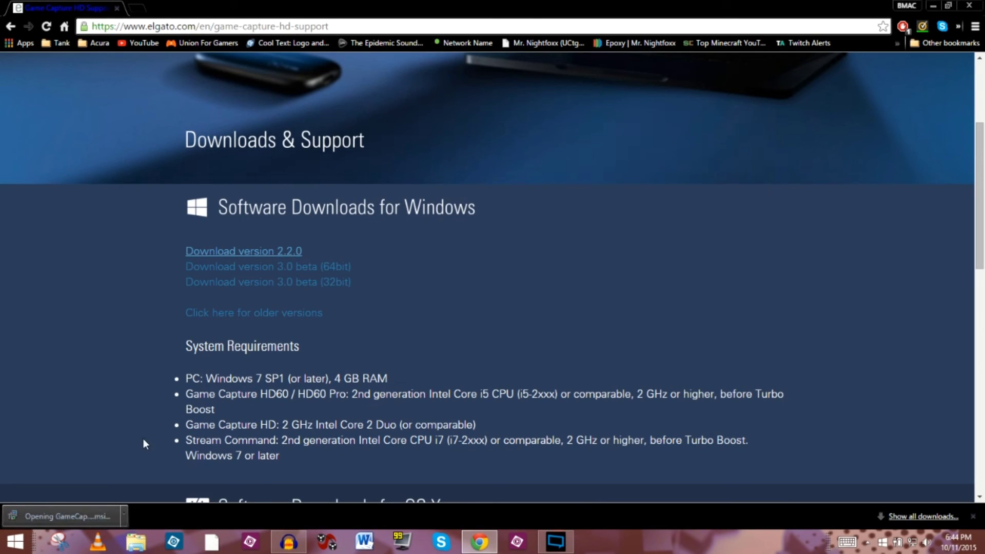
pyautogui.click(529, 283)
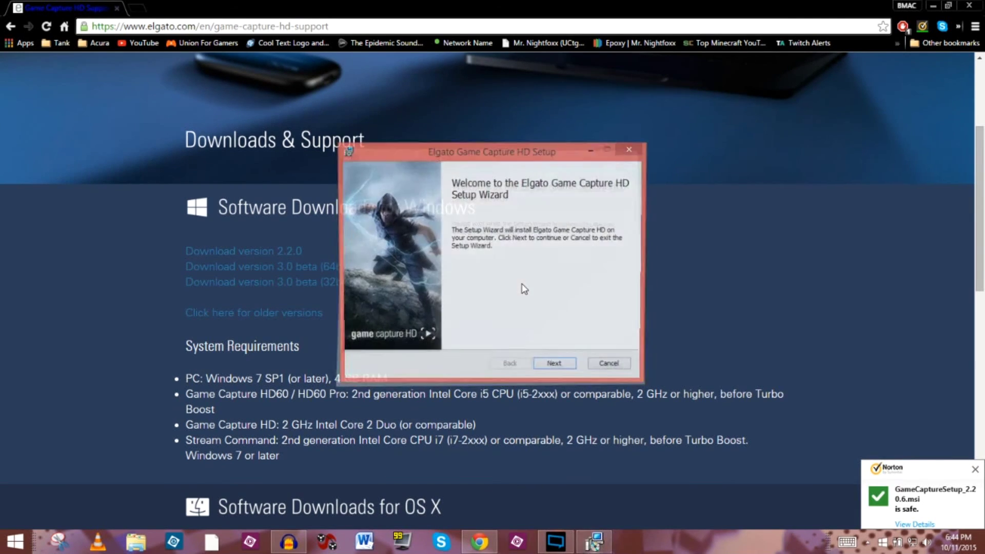
# Step: Advance the Setup Wizard past the welcome screen, move it aside, and reopen the Game Capture HD page
pyautogui.click(568, 369)
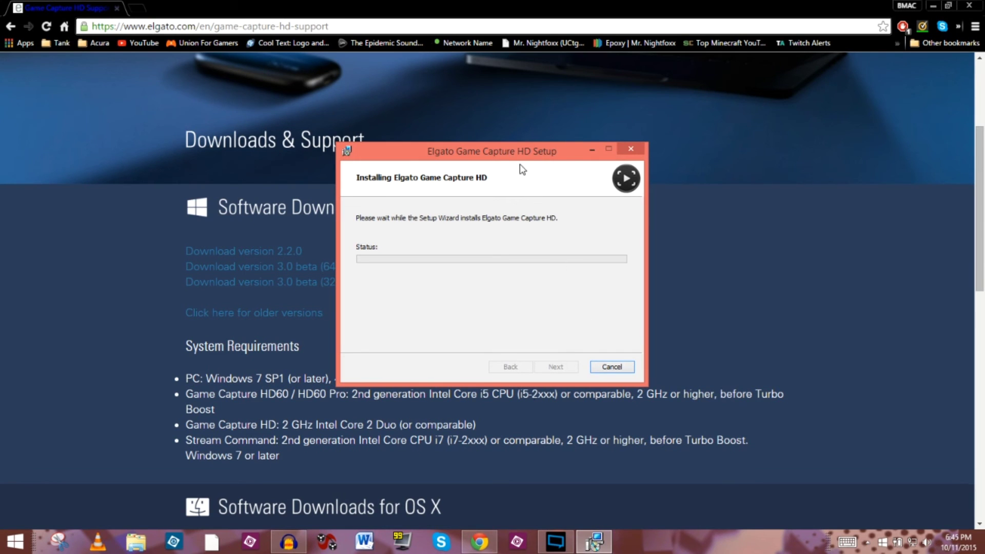
pyautogui.moveTo(517, 158); pyautogui.dragTo(788, 78)
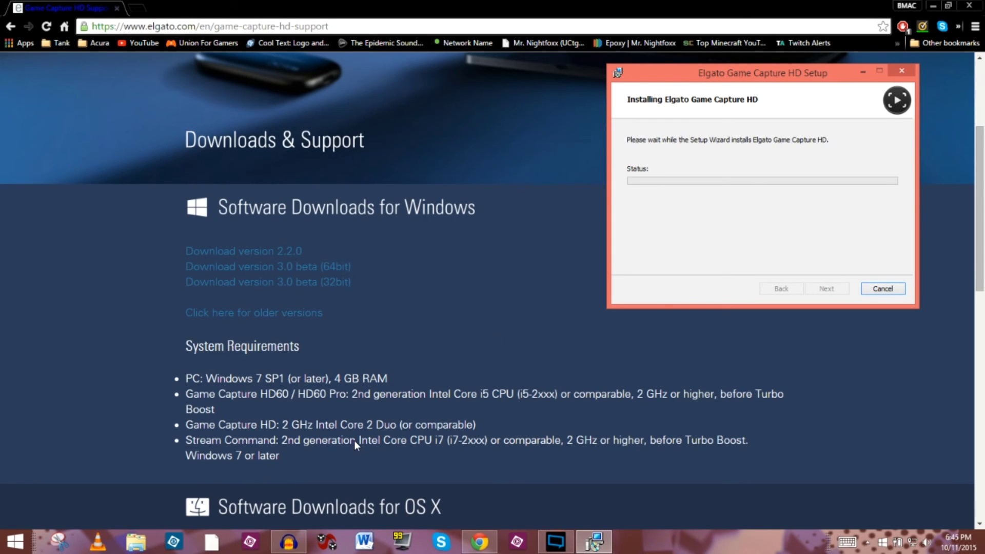
pyautogui.click(12, 23)
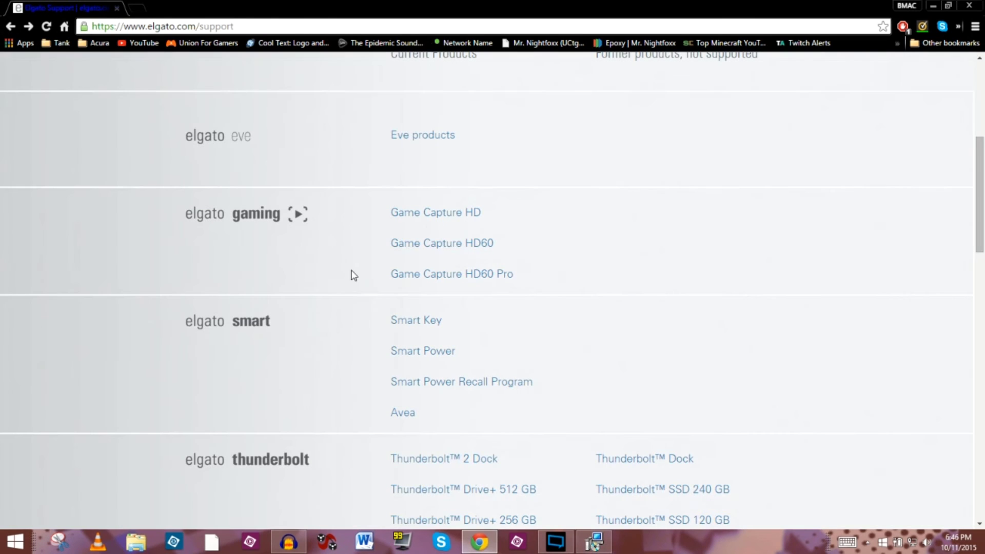
pyautogui.click(440, 248)
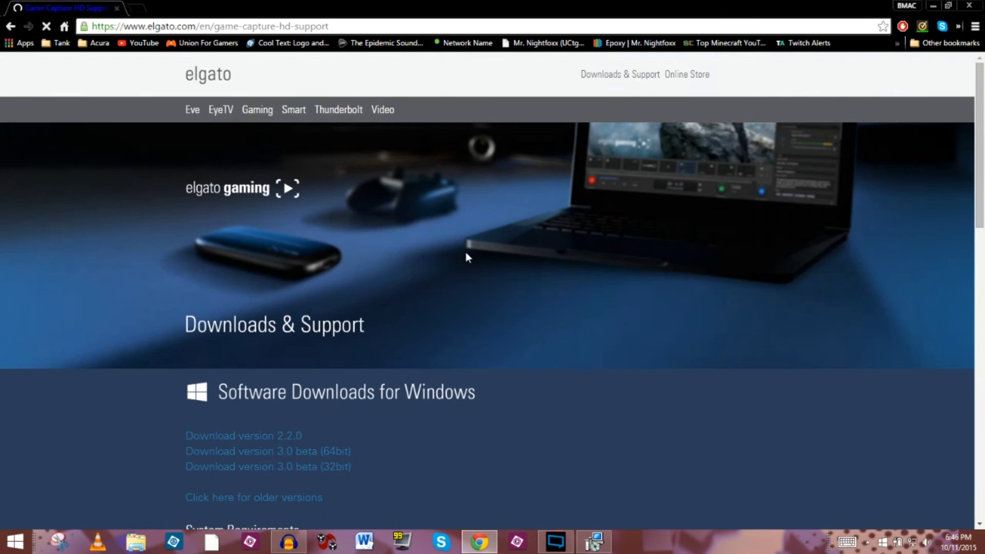
pyautogui.scroll(-6, 308, 390)
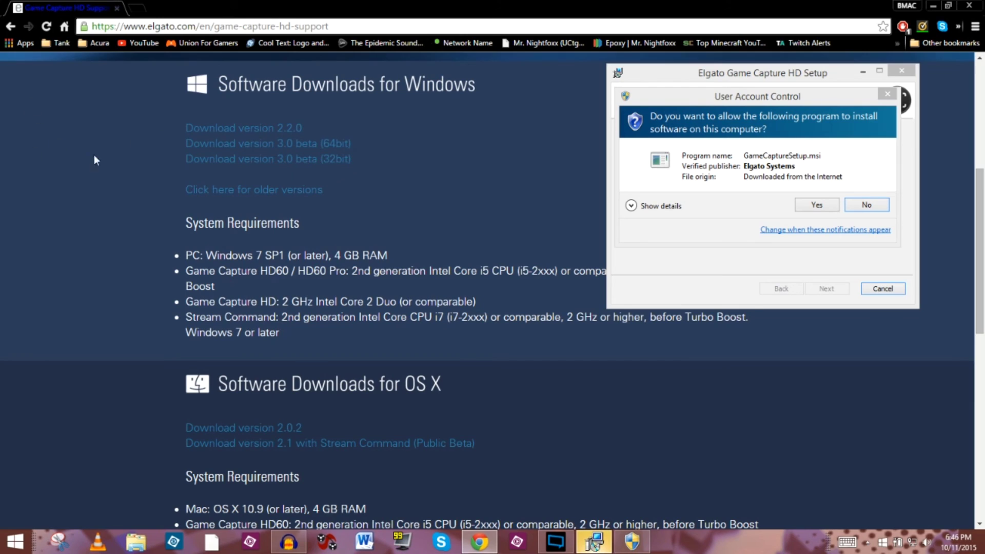
# Step: Approve the User Account Control prompt so GameCaptureSetup.msi installs and Game Capture HD launches
pyautogui.rightClick(282, 211)
pyautogui.click(172, 248)
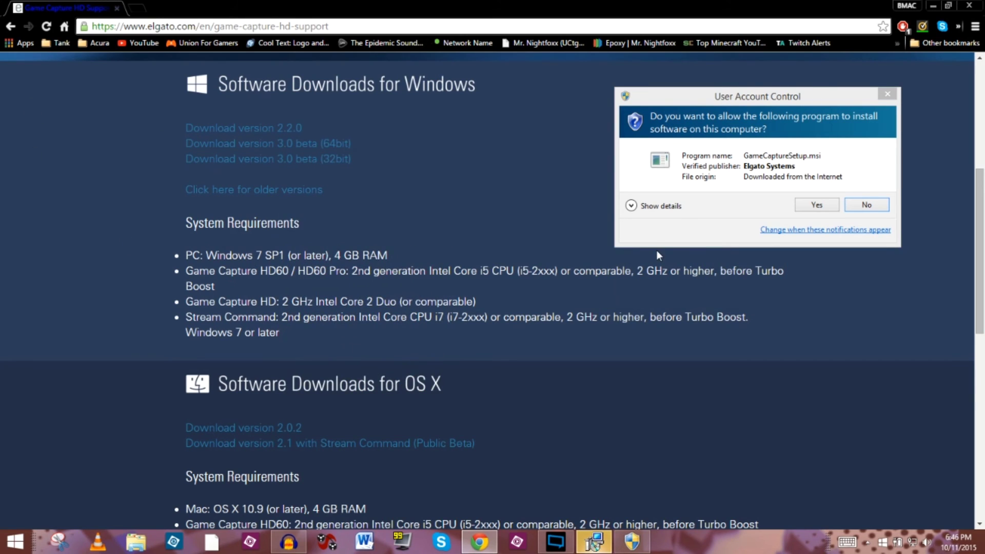
pyautogui.click(817, 205)
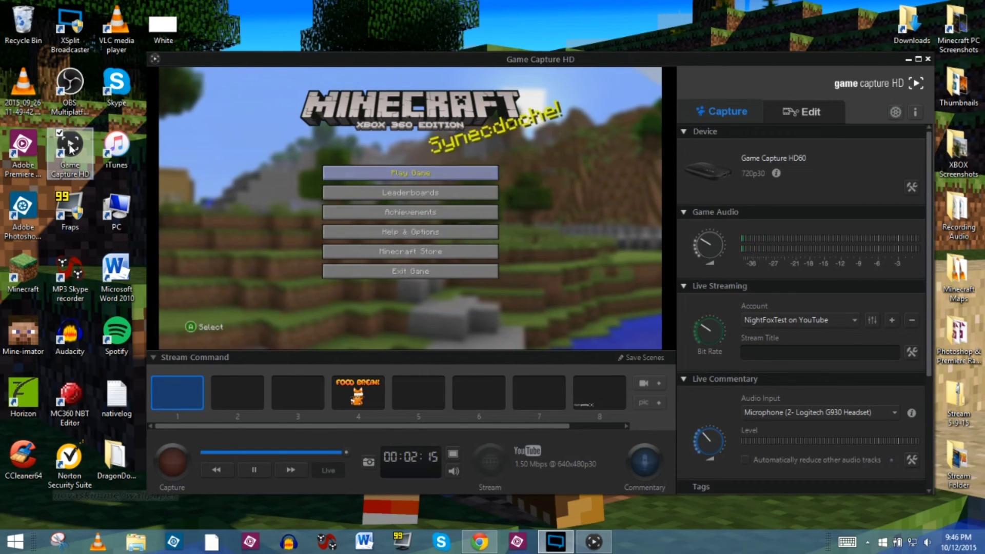
pyautogui.click(913, 113)
pyautogui.click(901, 200)
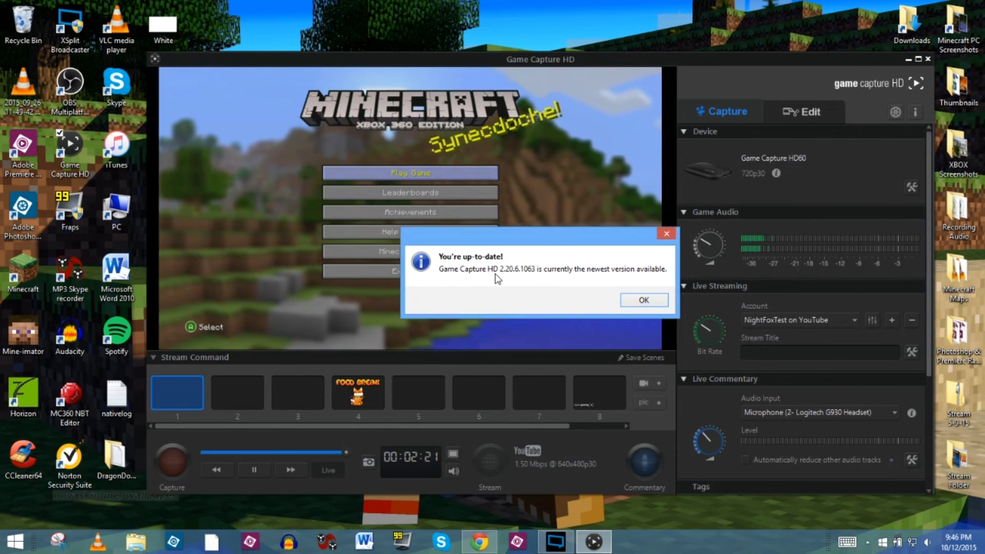
pyautogui.click(644, 300)
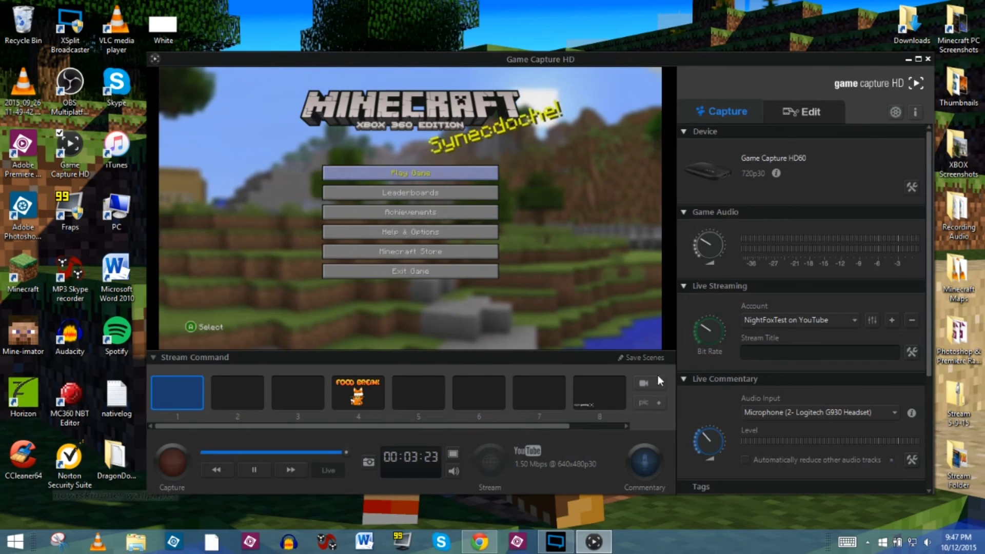
# Step: Toggle the live preview off, back on, then off again to show Preview Disabled
pyautogui.click(453, 454)
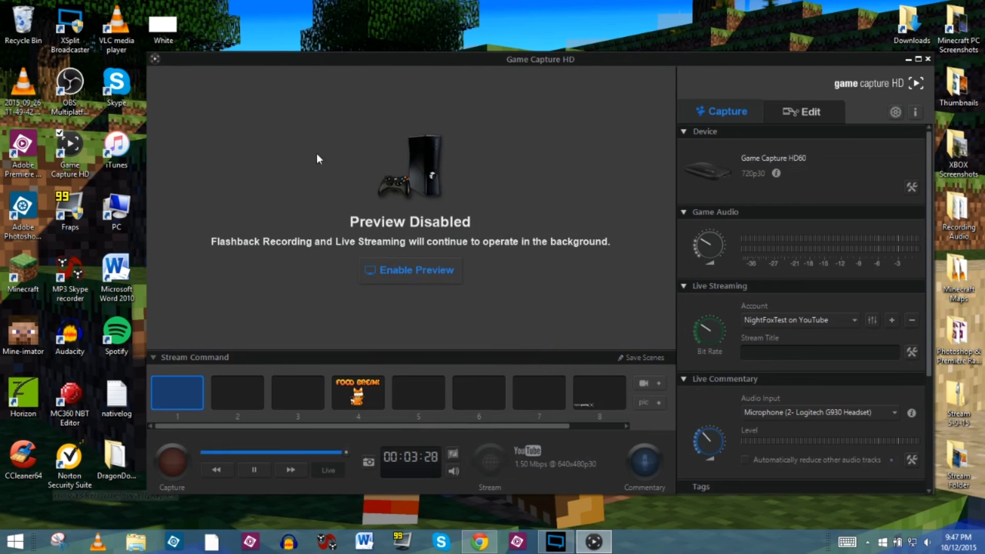
pyautogui.click(452, 455)
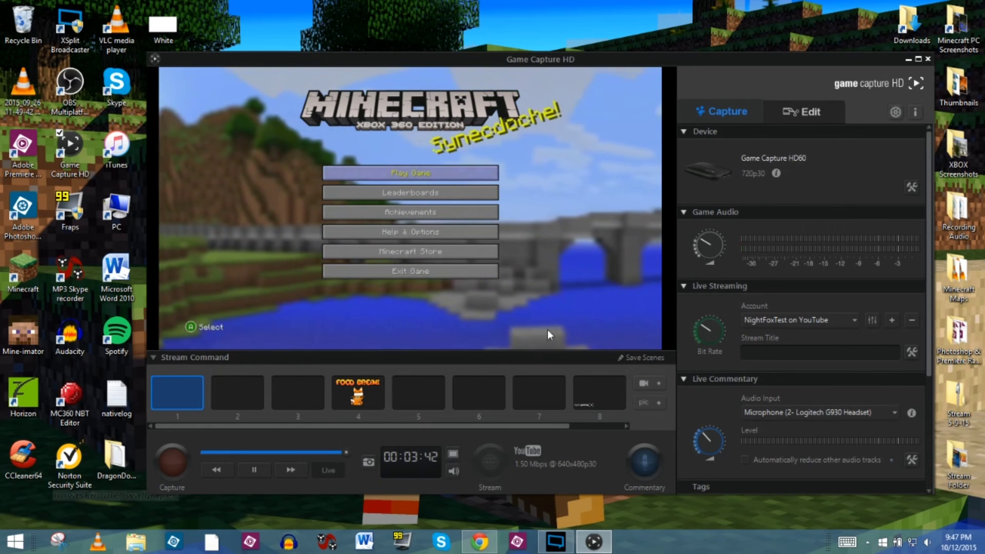
pyautogui.click(453, 454)
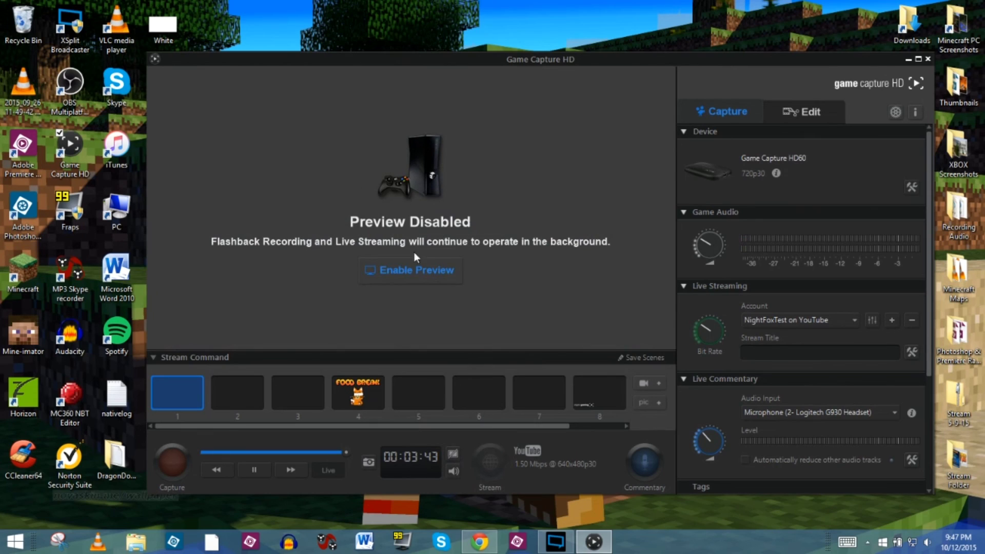